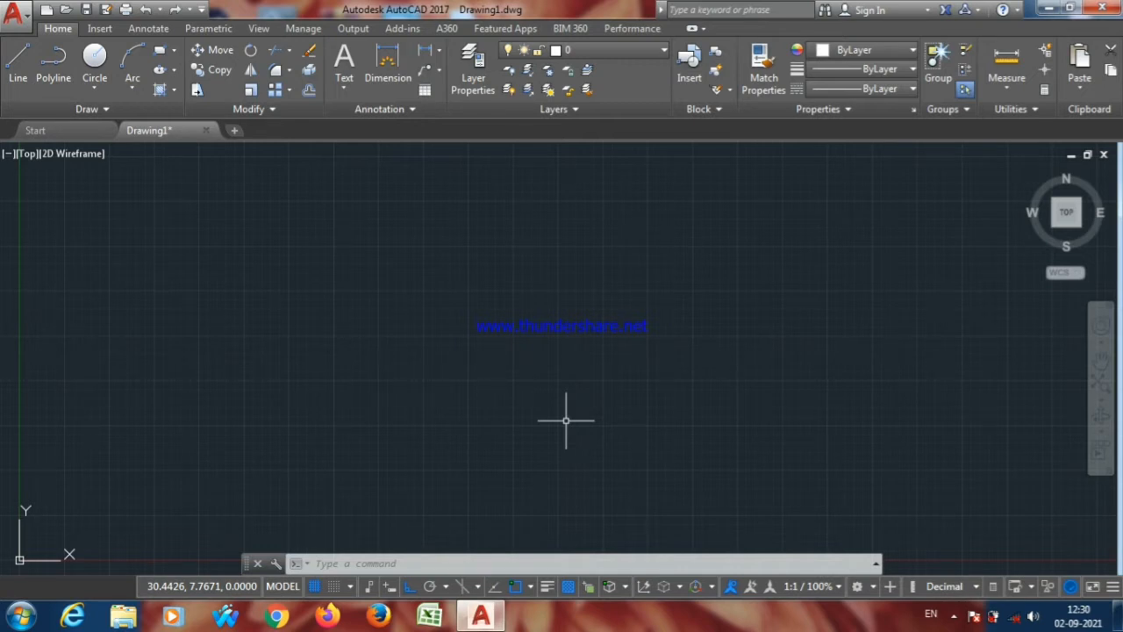
Create a new text style named cadd and select it in the style list
text(ST)
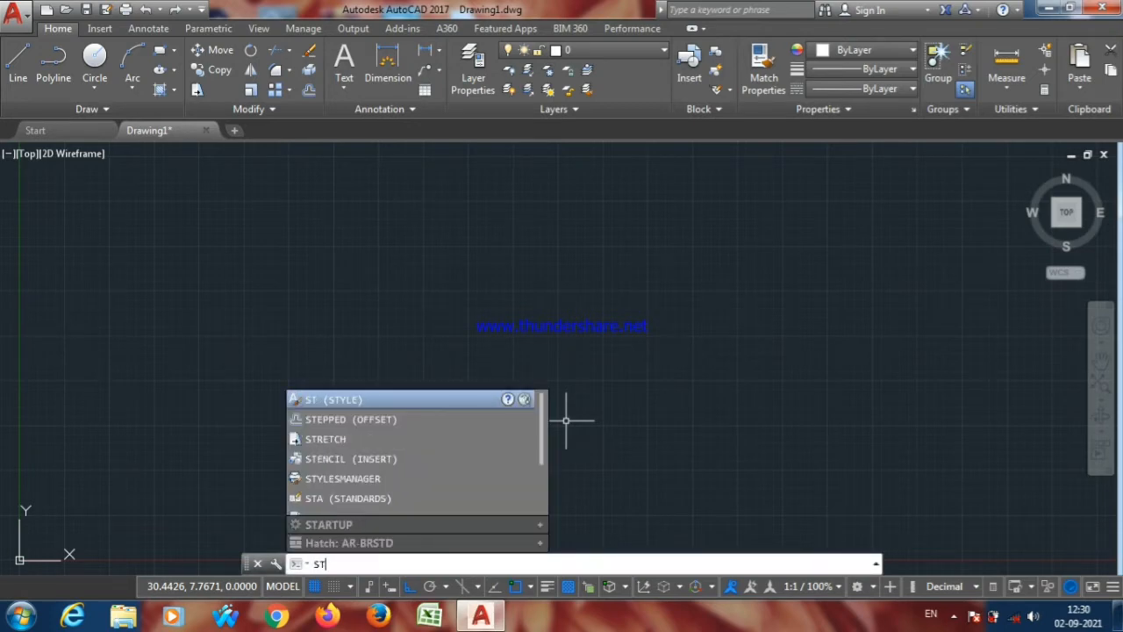
key(Return)
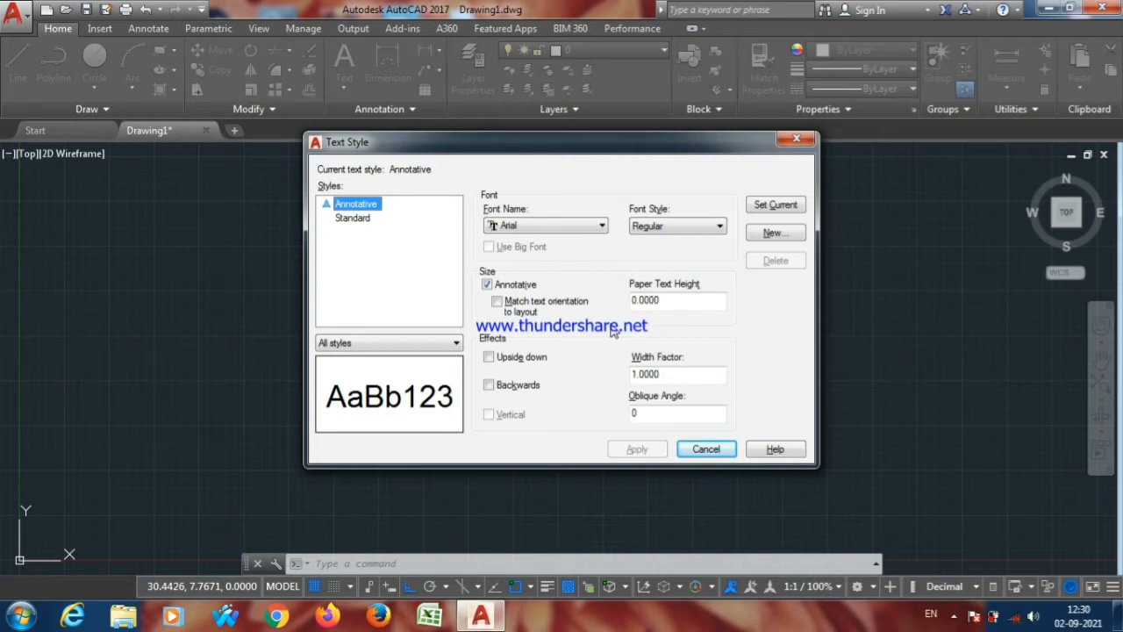
click(772, 235)
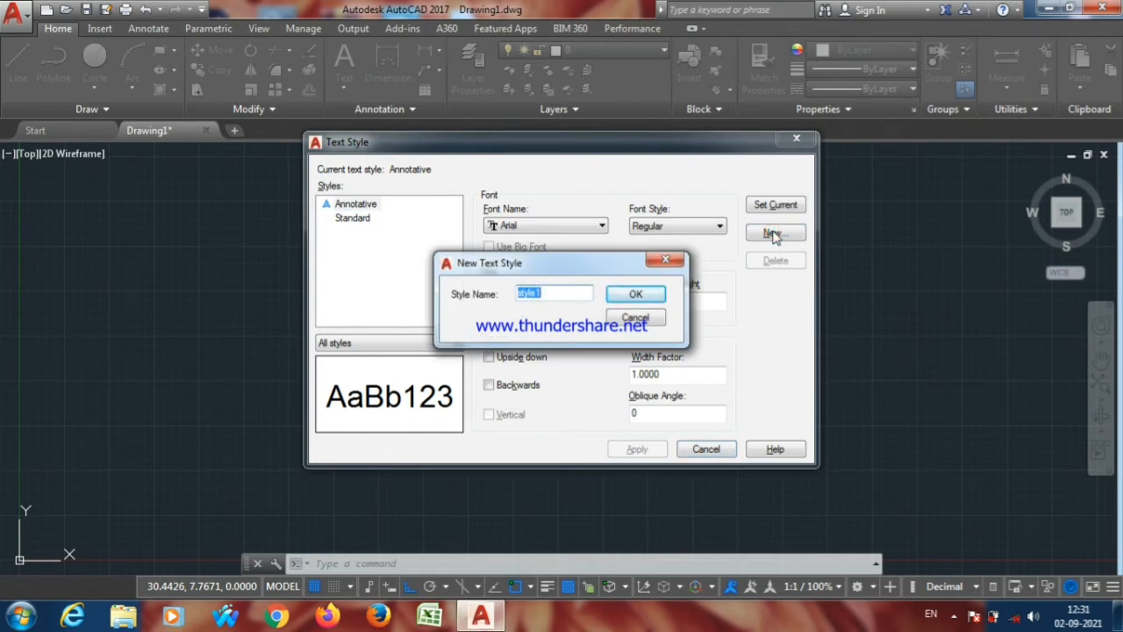
text(cadd)
click(654, 302)
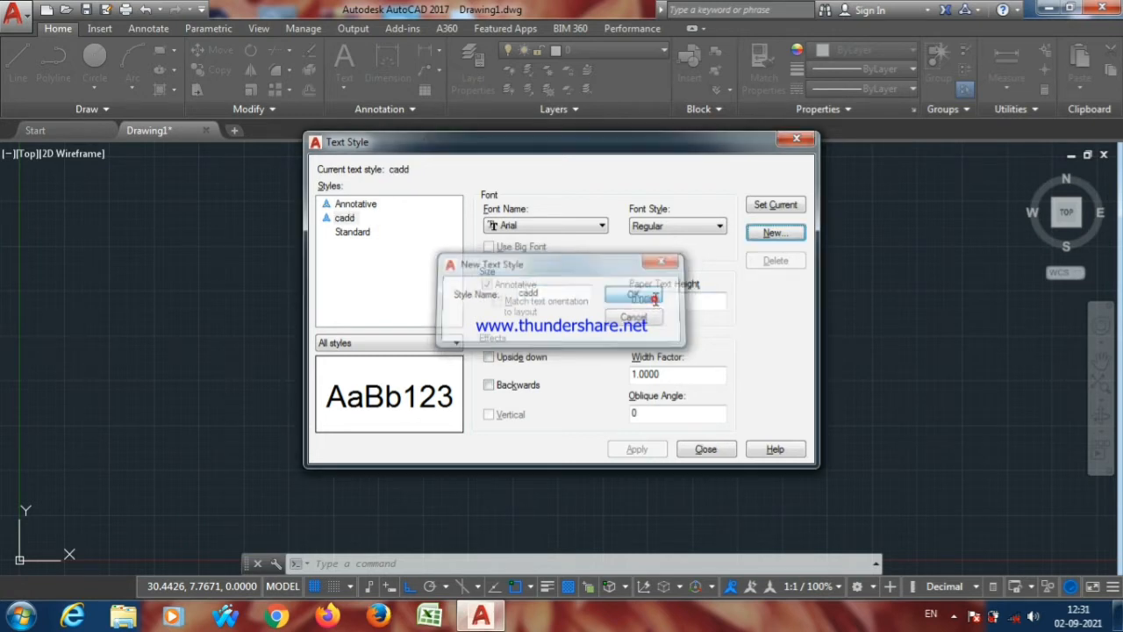
click(347, 219)
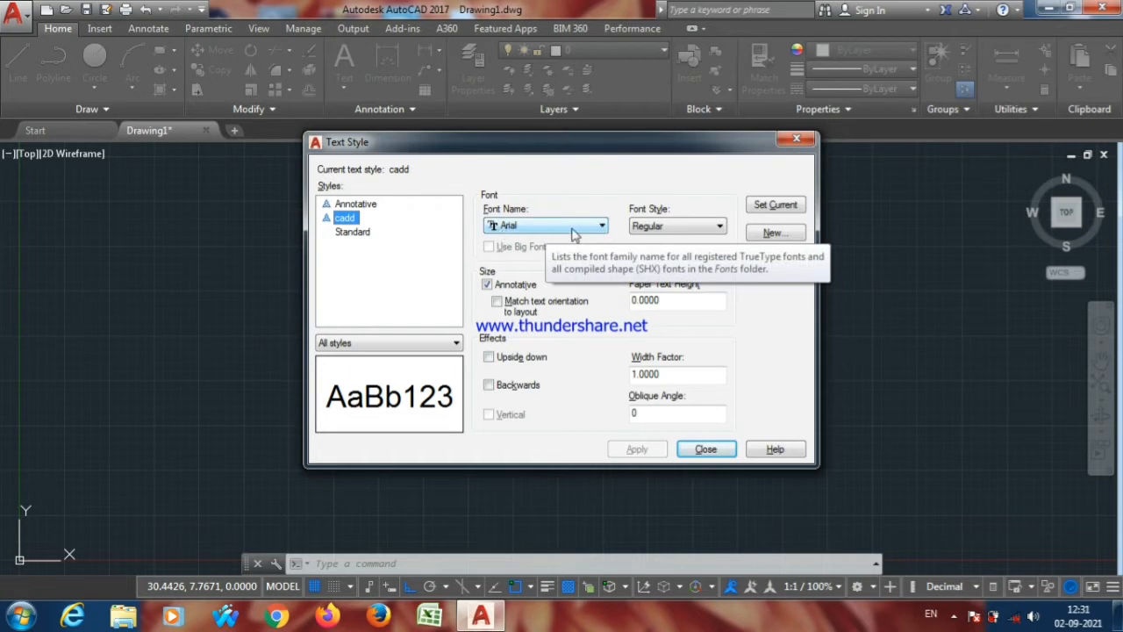
Try the Bold, Bold Italic, Italic and Regular font styles on the cadd text style to compare their previews
click(602, 227)
click(602, 227)
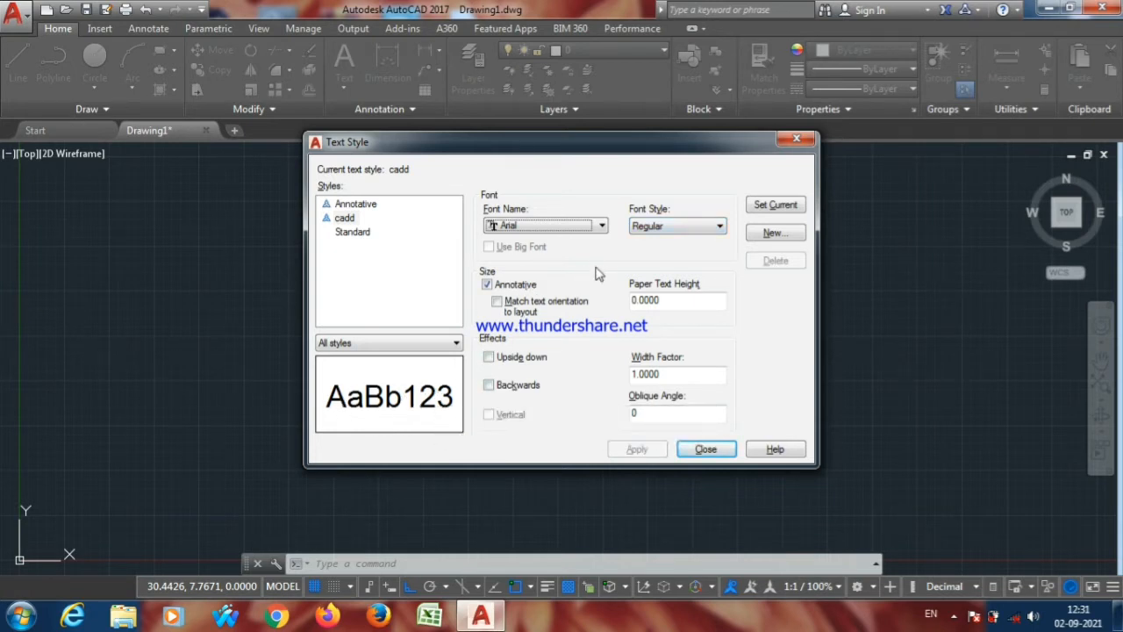
click(657, 236)
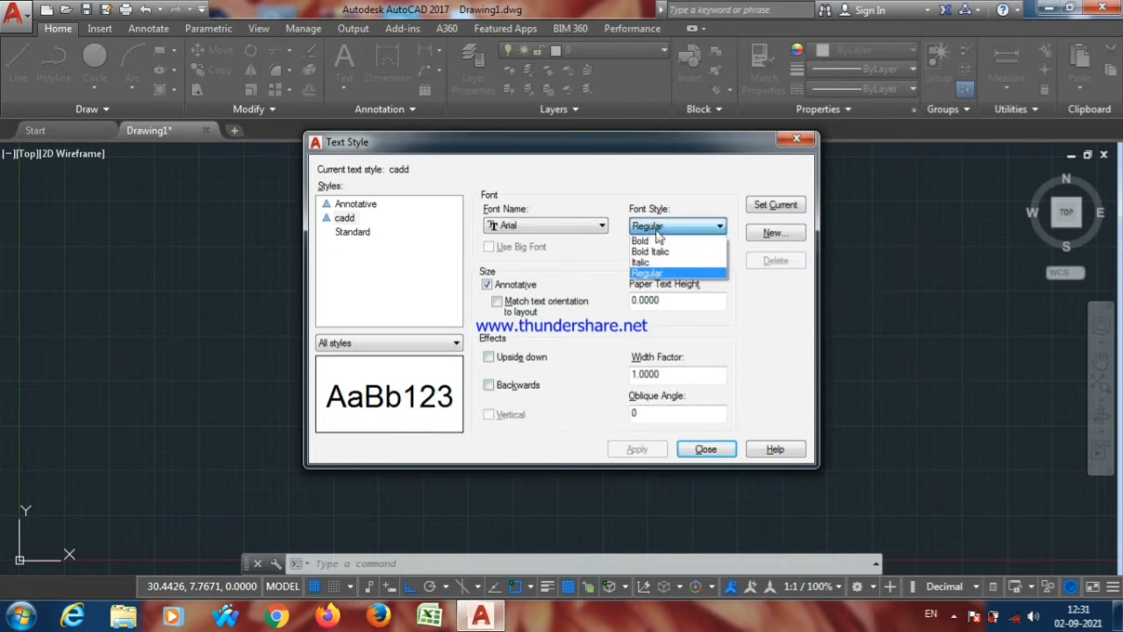
click(647, 240)
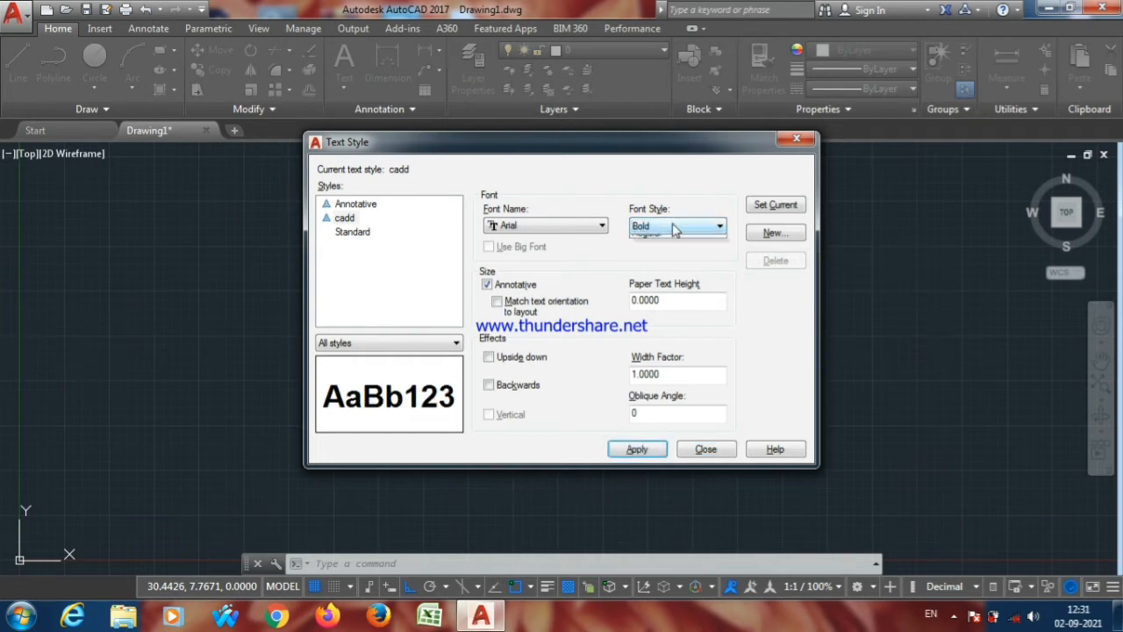
click(672, 224)
click(658, 252)
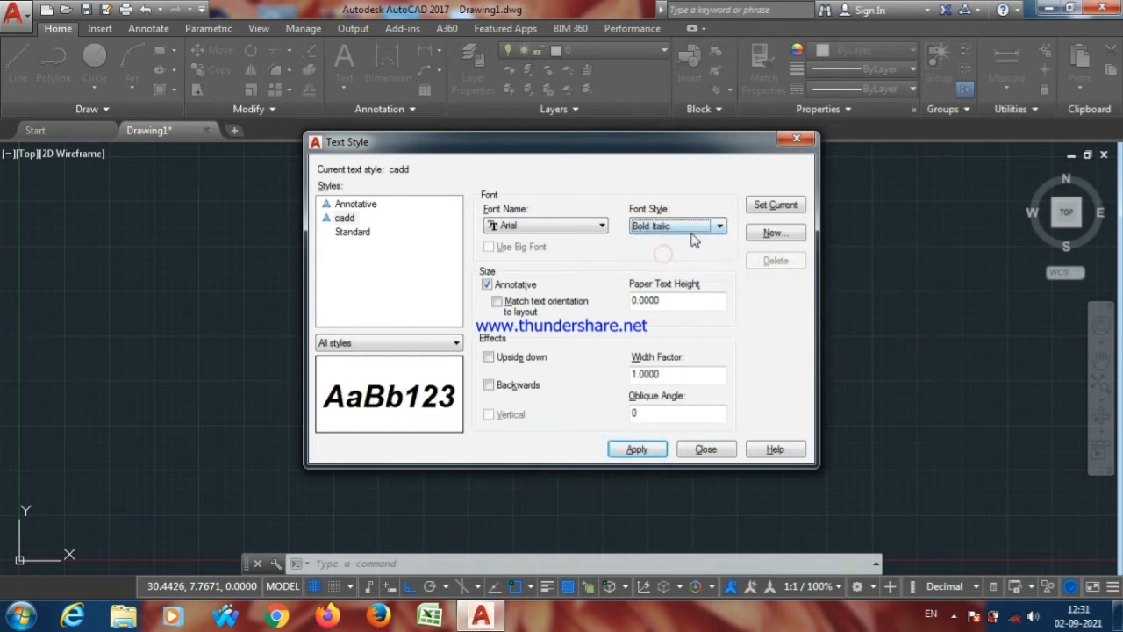
click(691, 232)
click(673, 263)
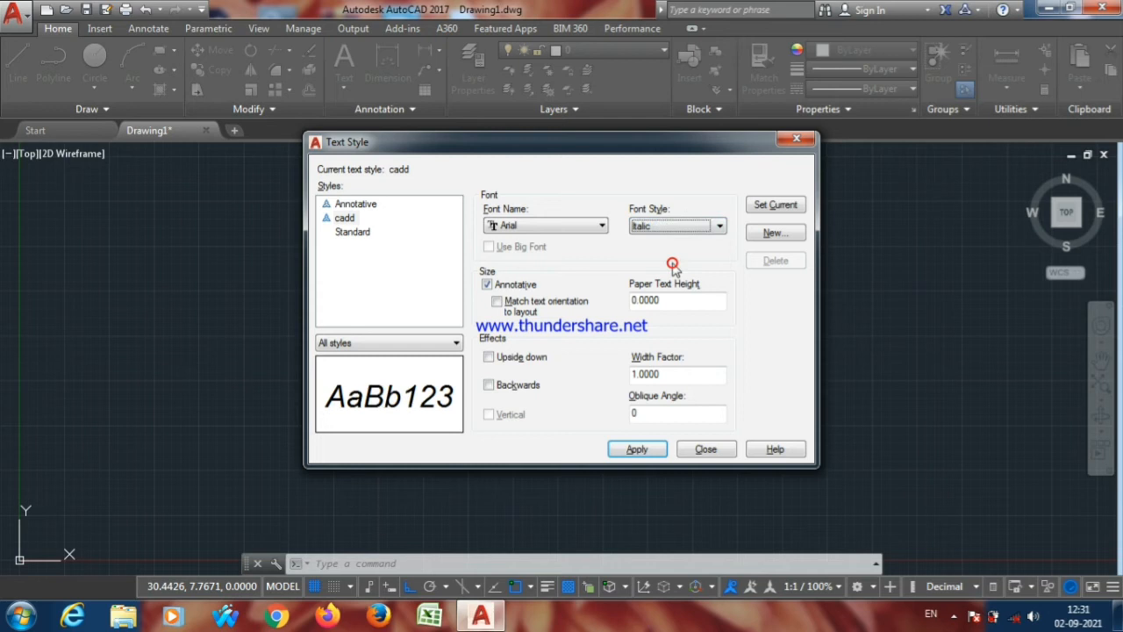
click(702, 229)
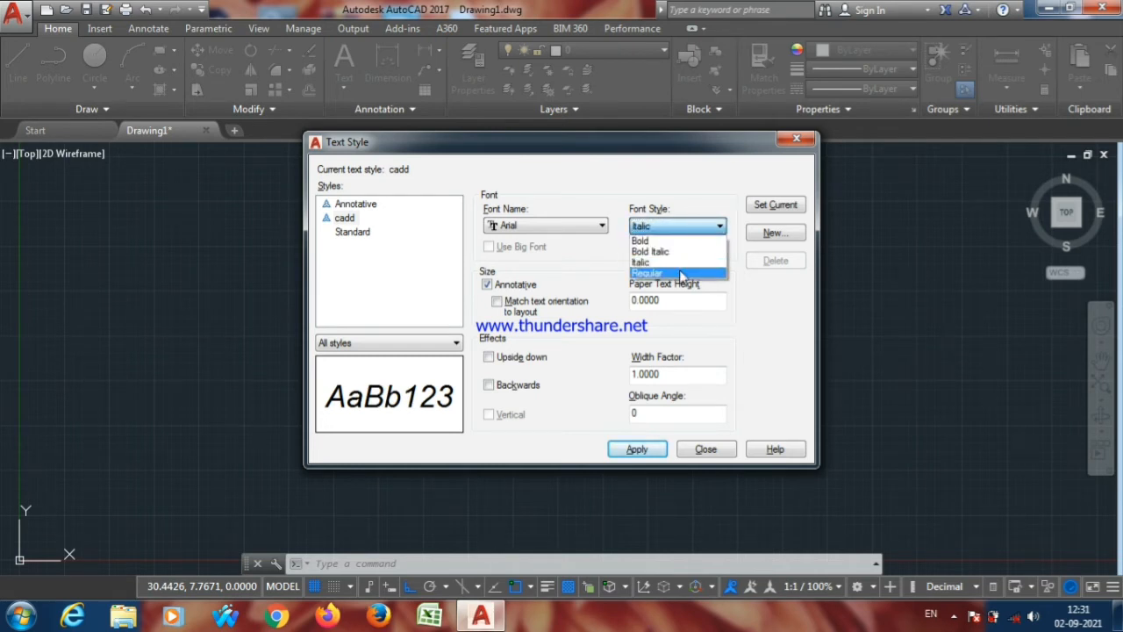
click(679, 273)
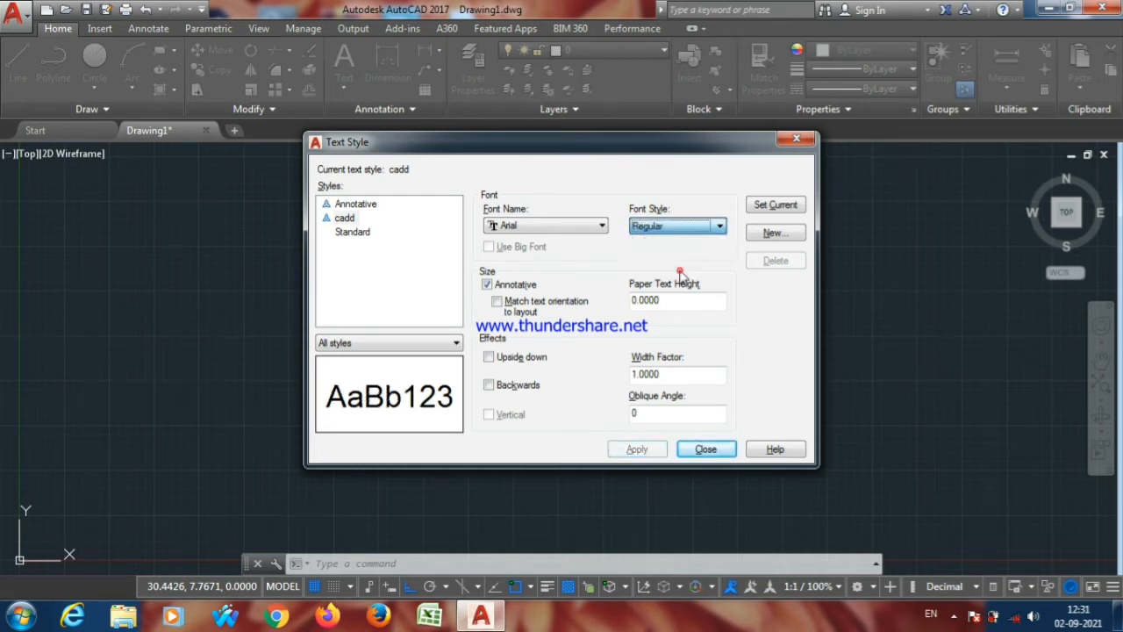
Set the cadd style's font style to Bold Italic and its paper text height to 2
click(709, 226)
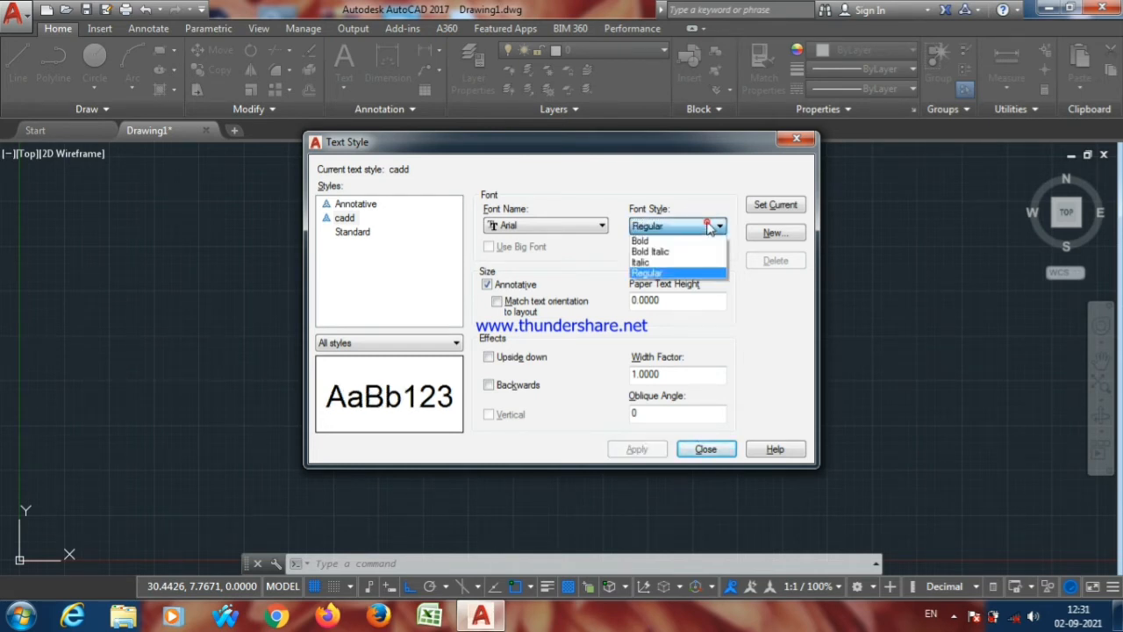
click(664, 252)
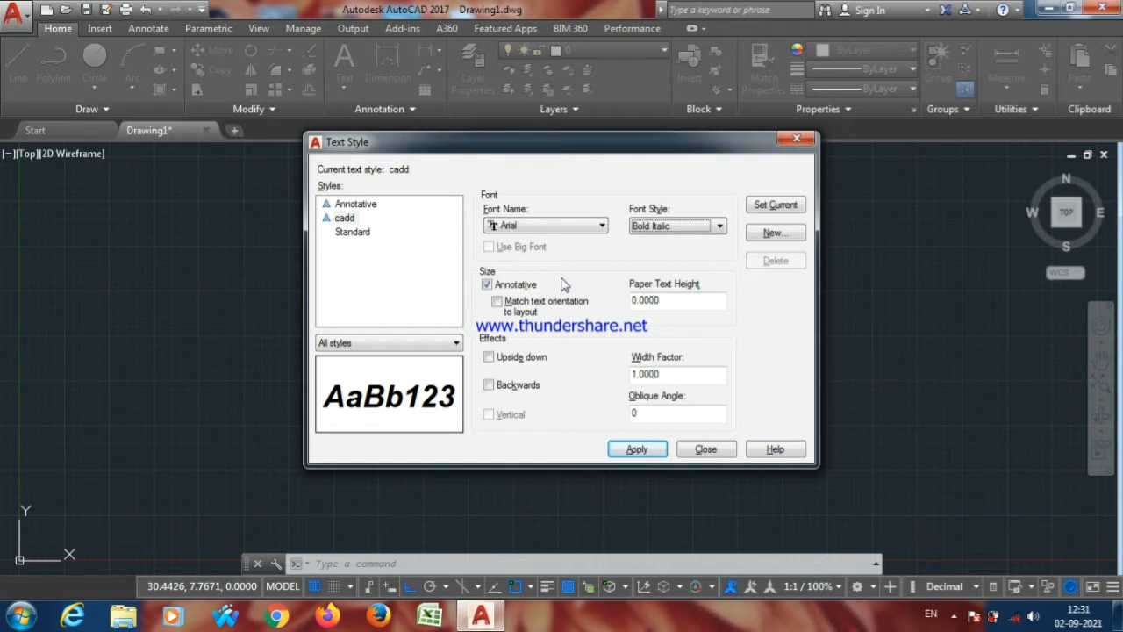
double_click(692, 304)
text(2)
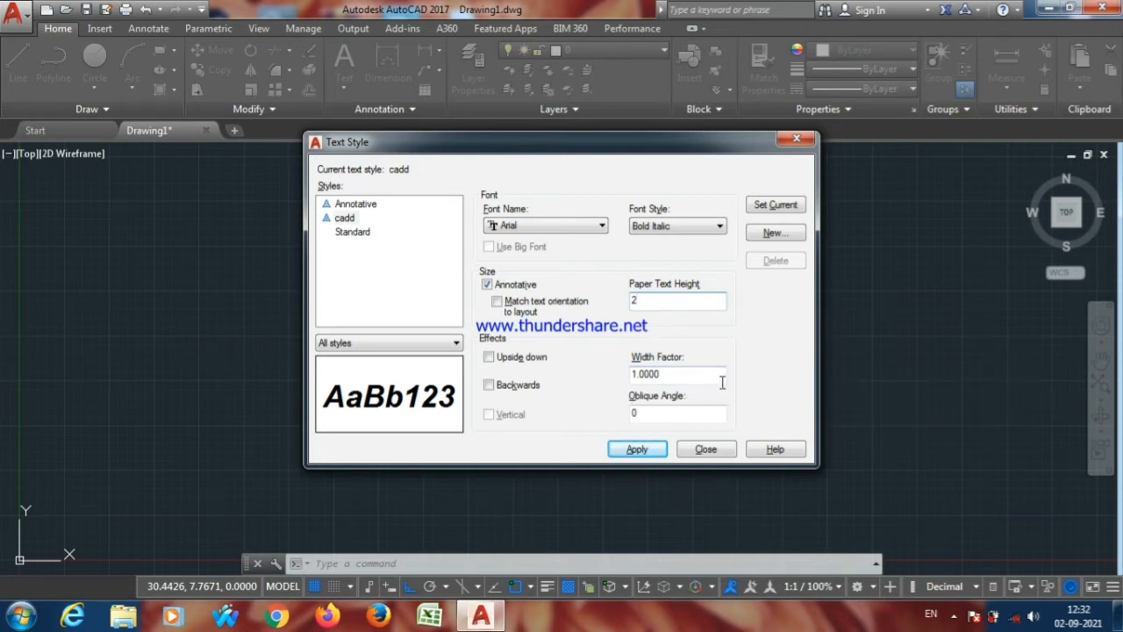
Try an oblique angle of 45 on the cadd style, and reset the angle to 0
double_click(676, 413)
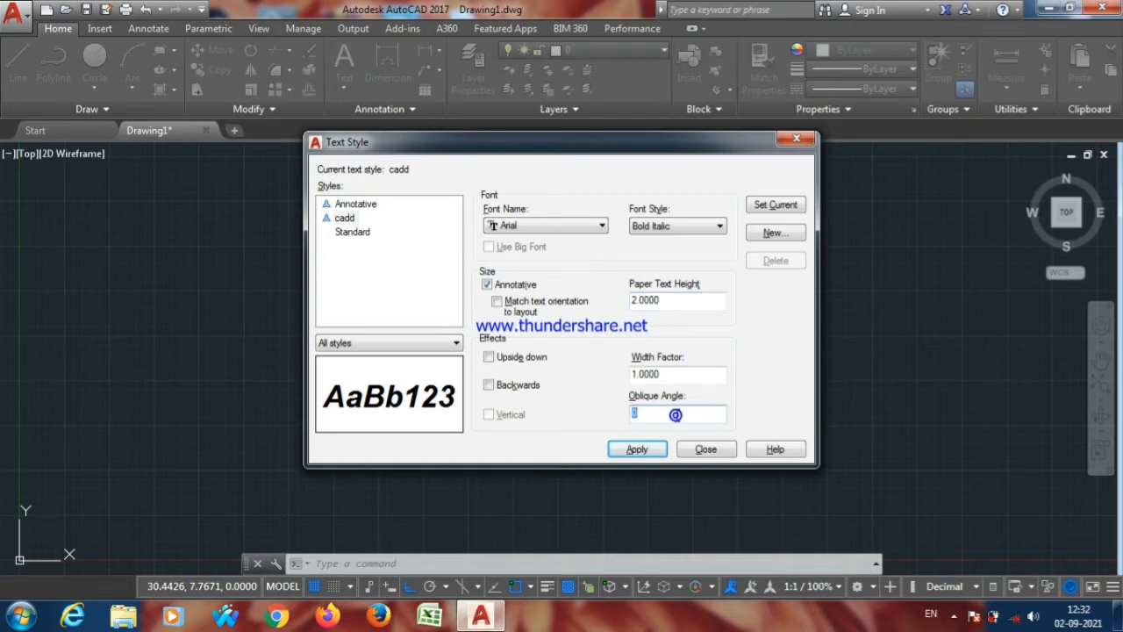
text(45)
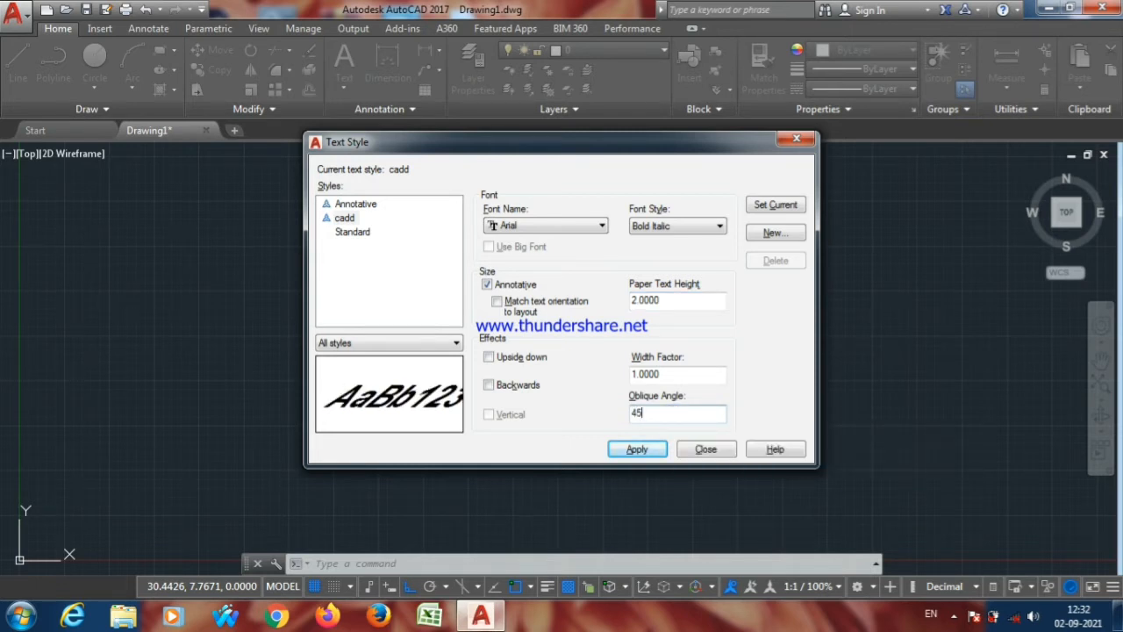
key(BackSpace)
key(BackSpace)
text(0)
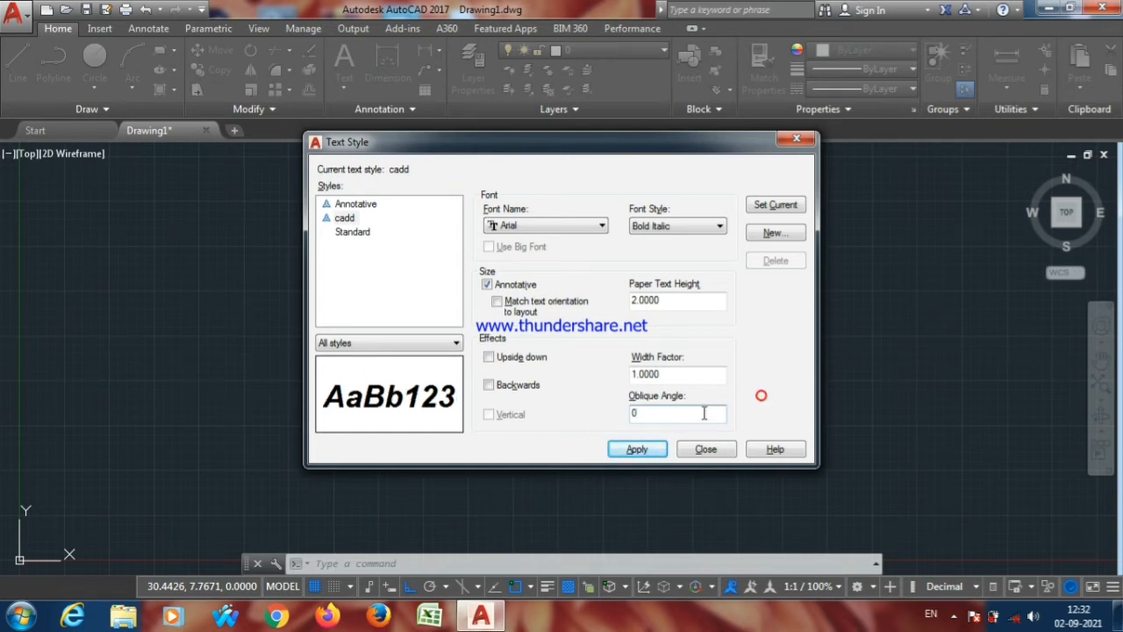
Apply the cadd style's settings, make it the current text style and close the text style settings
click(627, 451)
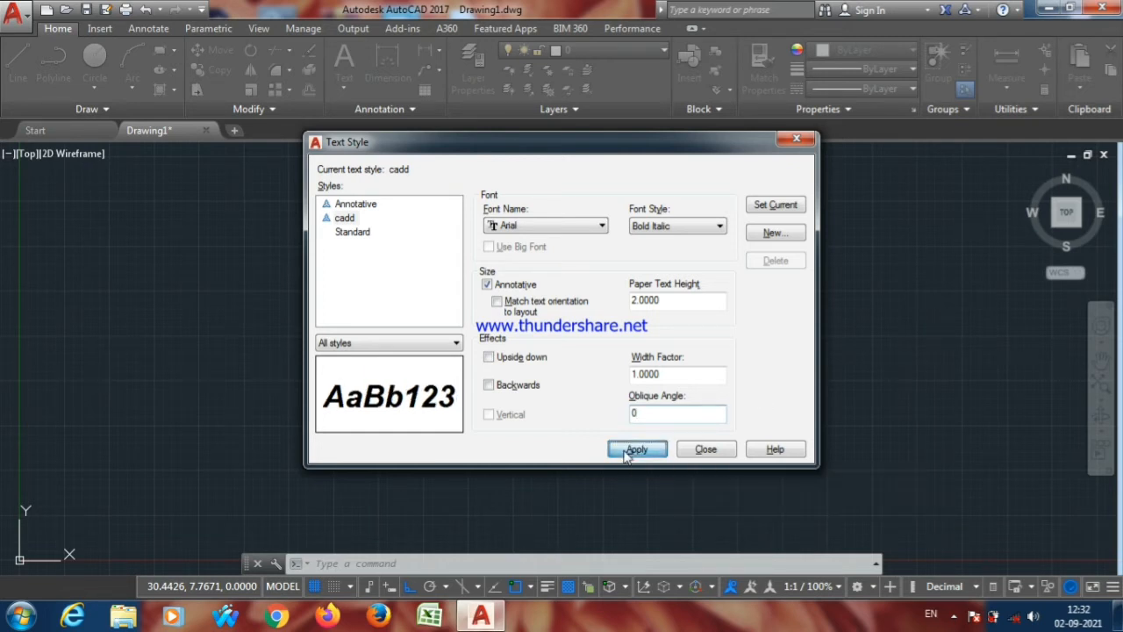
click(790, 210)
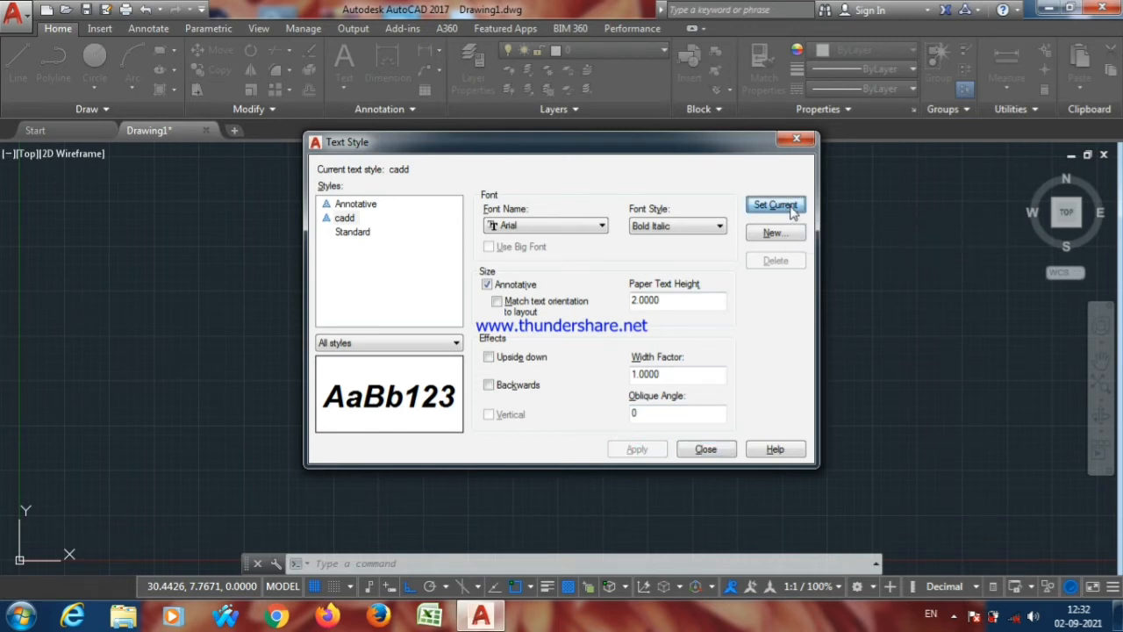
click(708, 450)
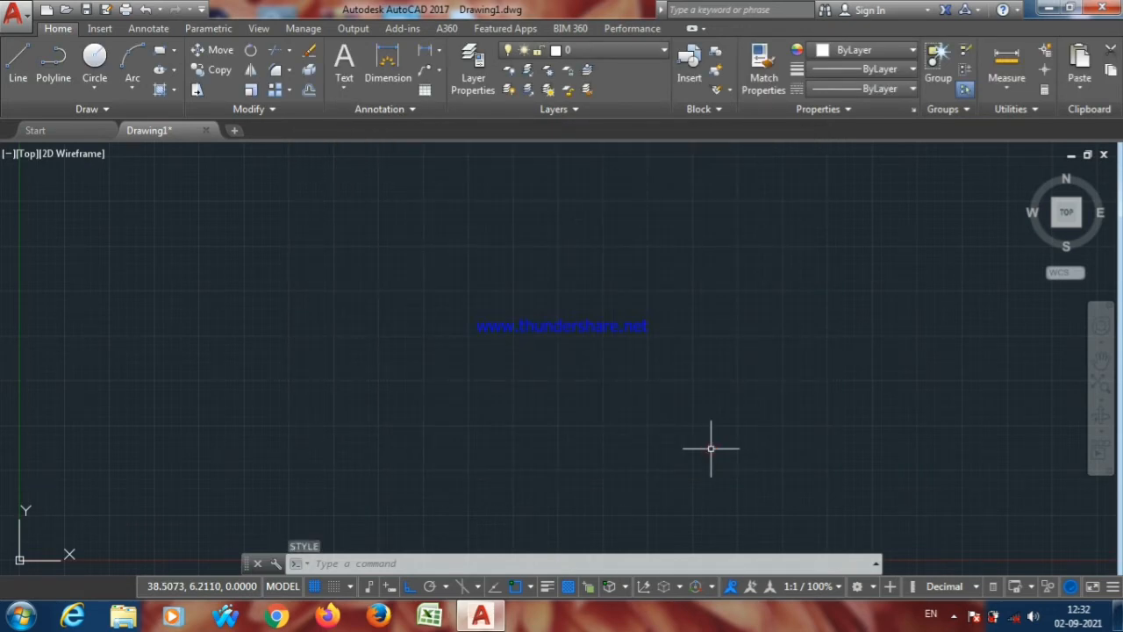
Create multiline text reading "multiline" in a text box left of the drawing area's centre, accepting the 1:1 annotation scale
text(MT)
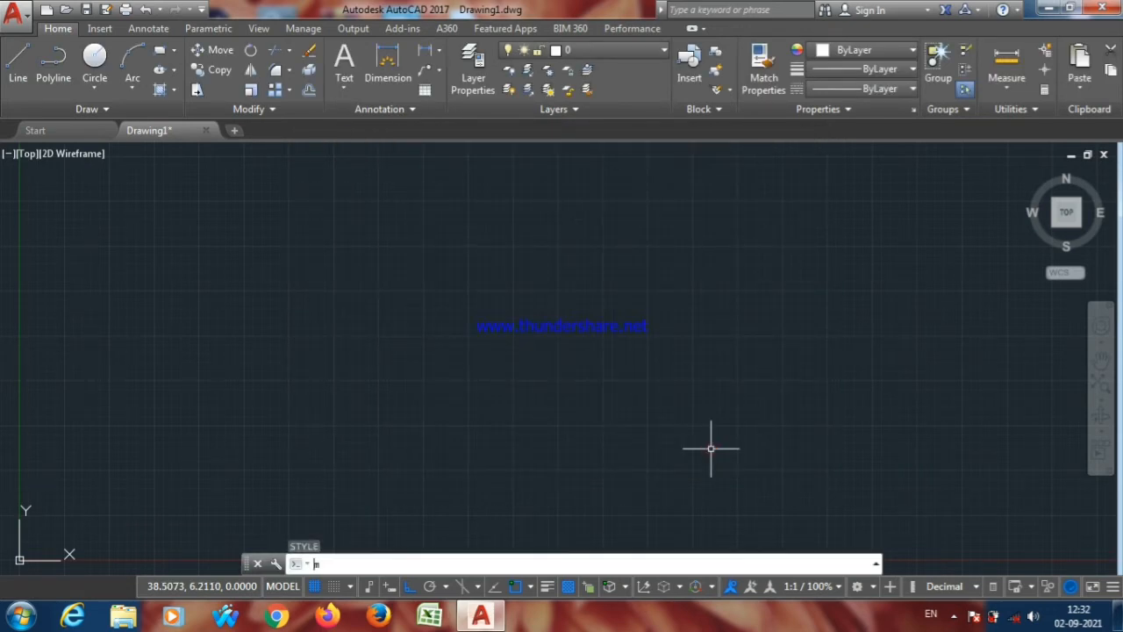
key(Return)
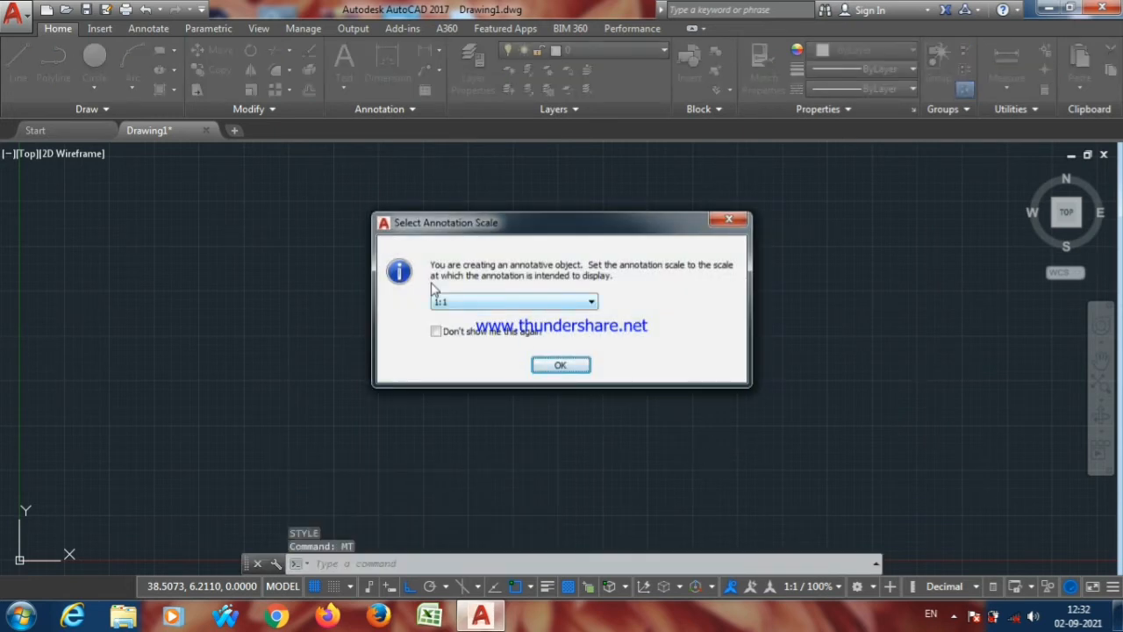
click(560, 365)
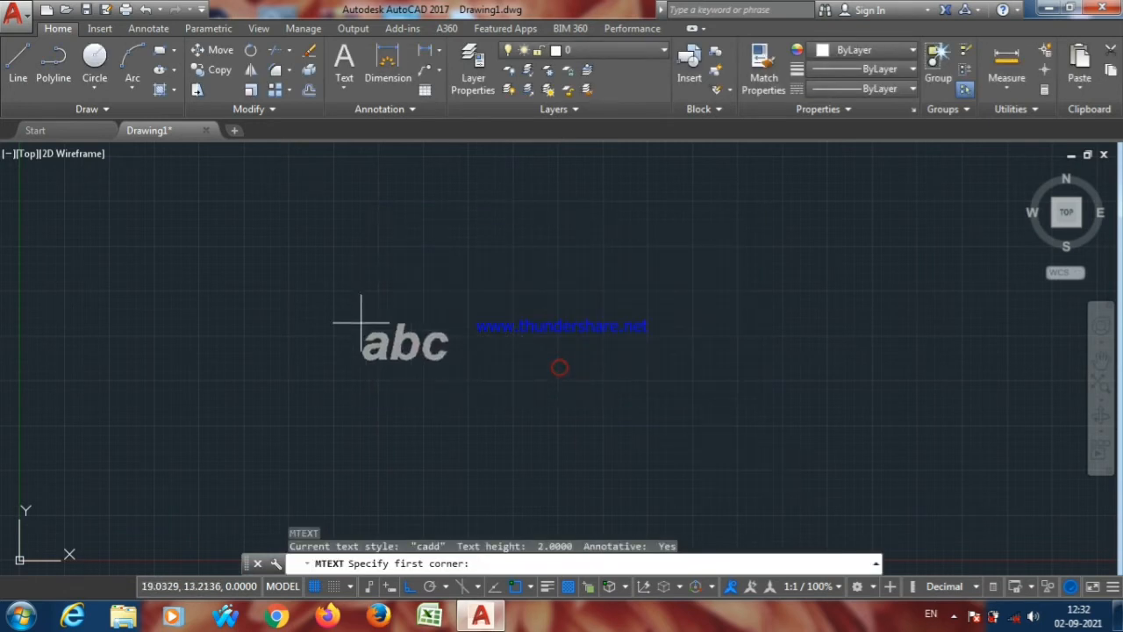
click(320, 263)
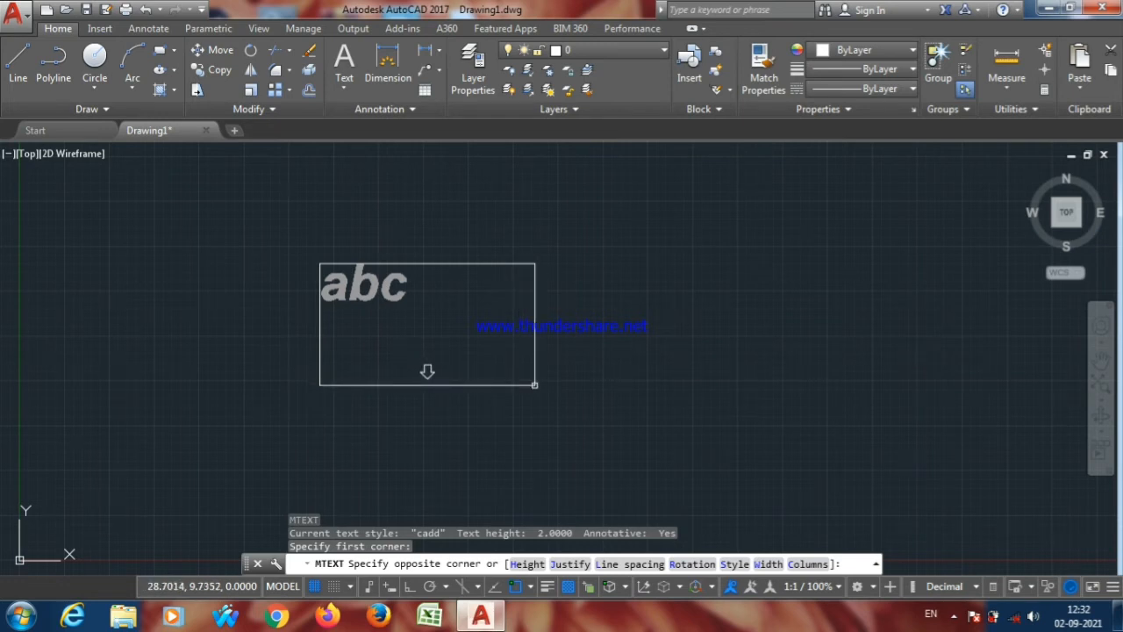
click(535, 384)
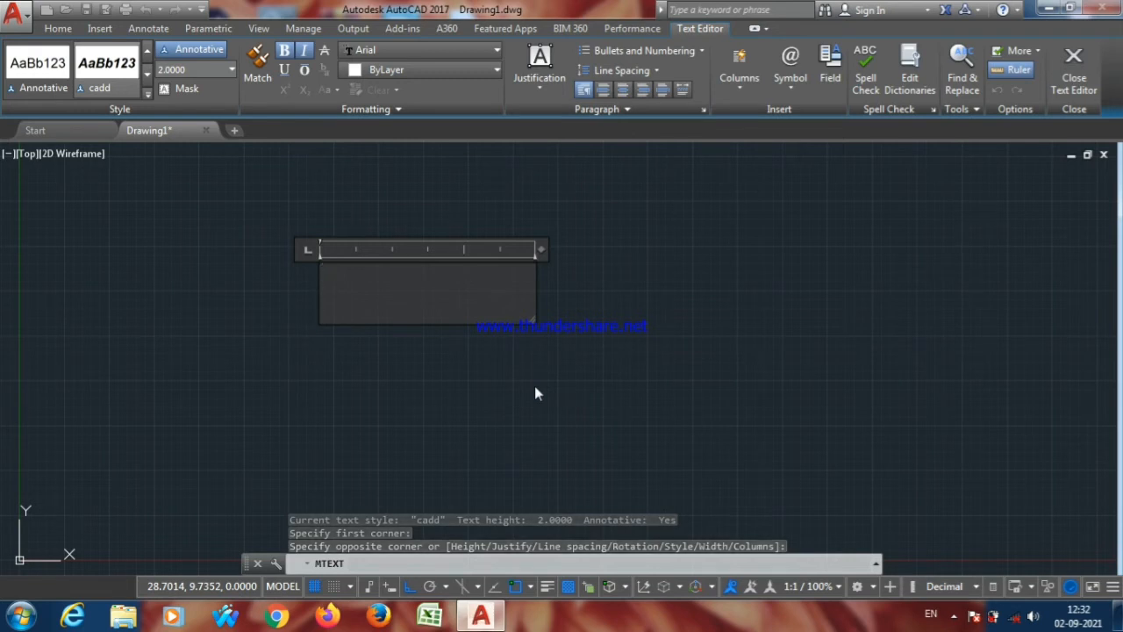
text(mul)
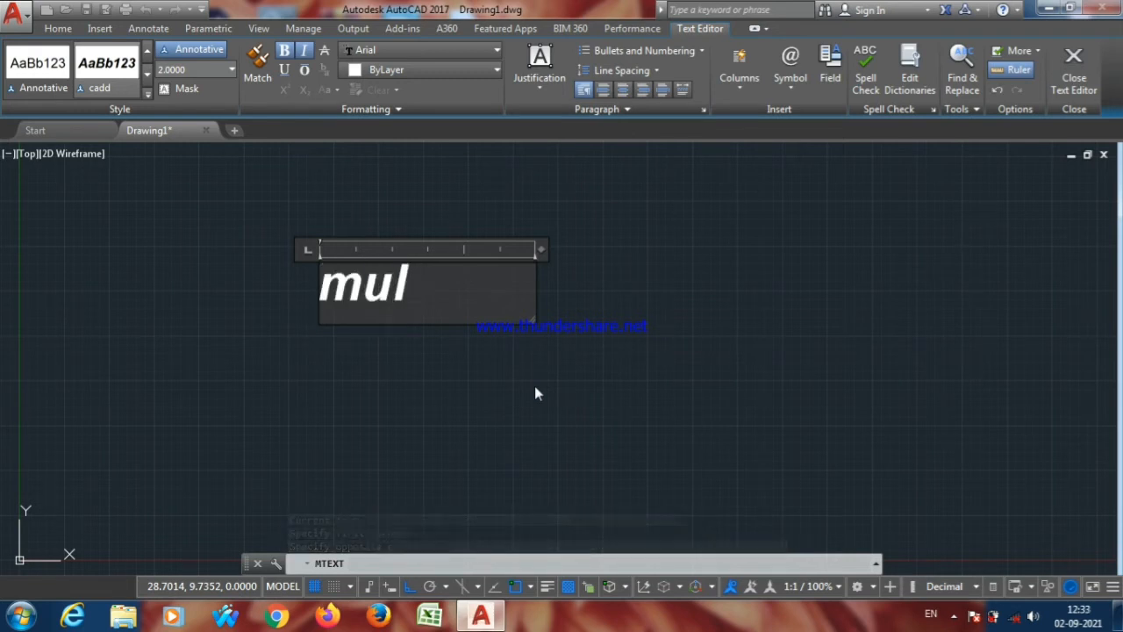
text(tiline)
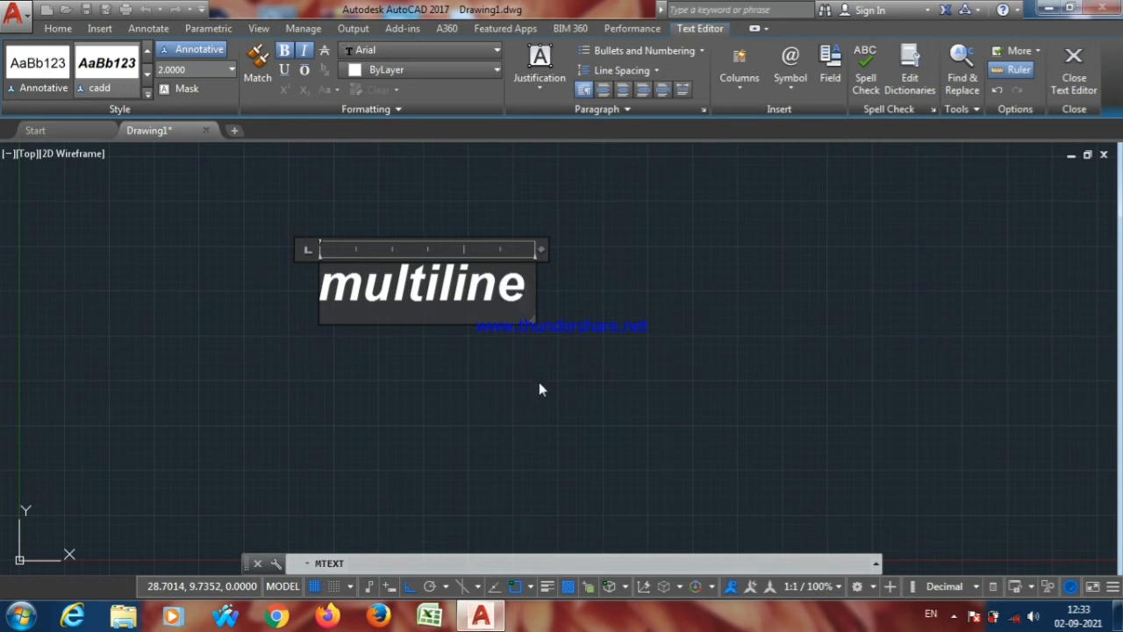
click(539, 389)
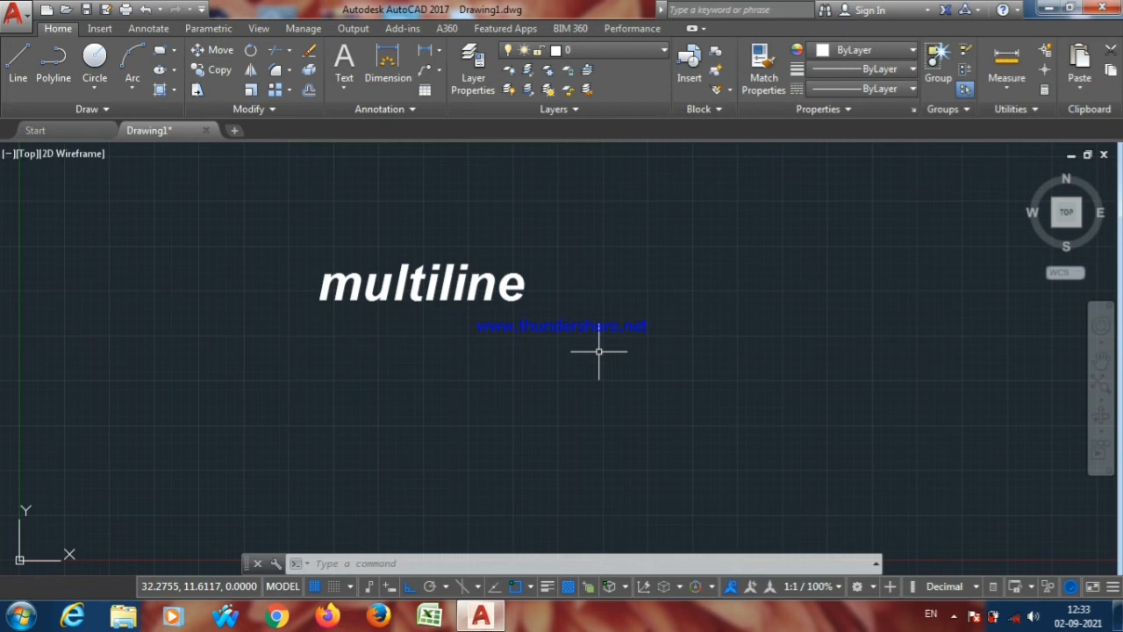
Create single-line text reading "single line" to the right of the "multiline" text, with a rotation angle of 0
text(DT)
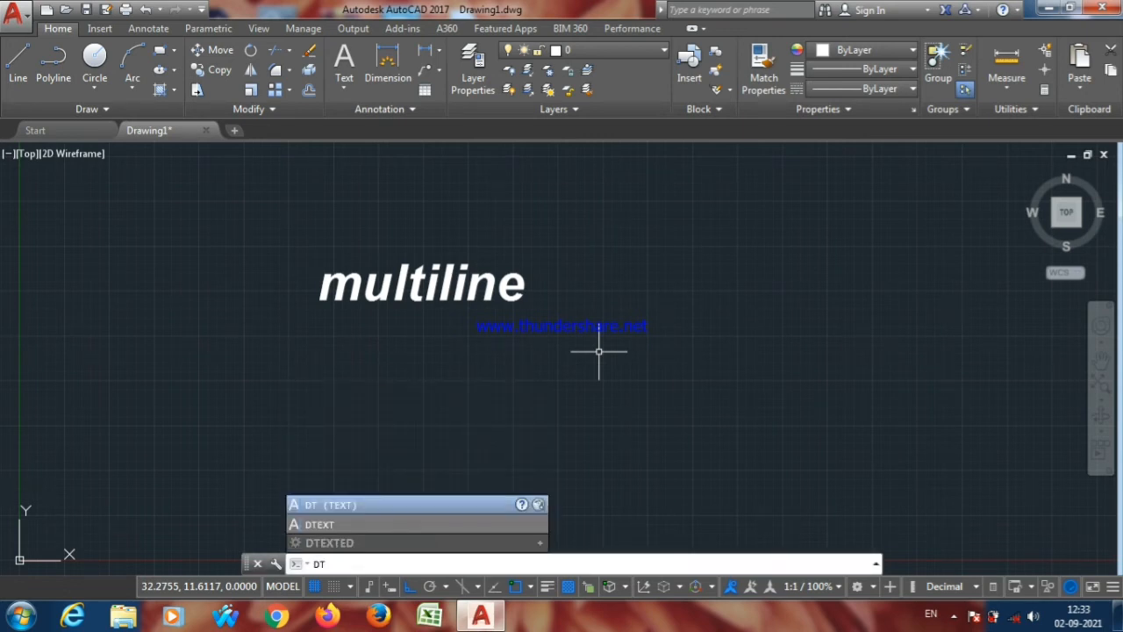
key(Return)
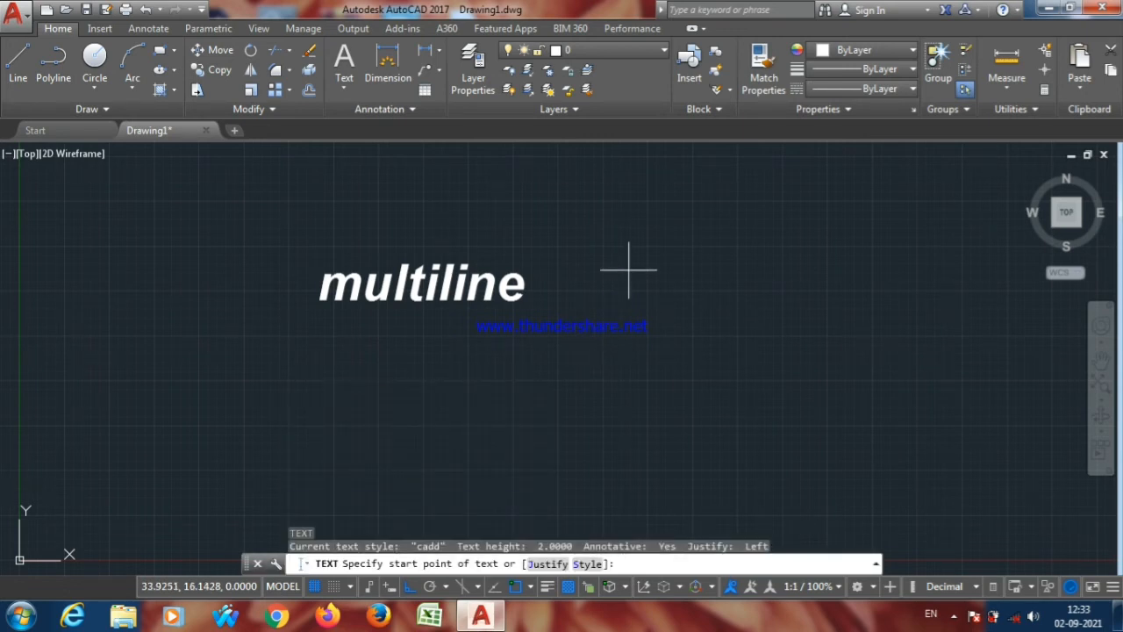
click(686, 280)
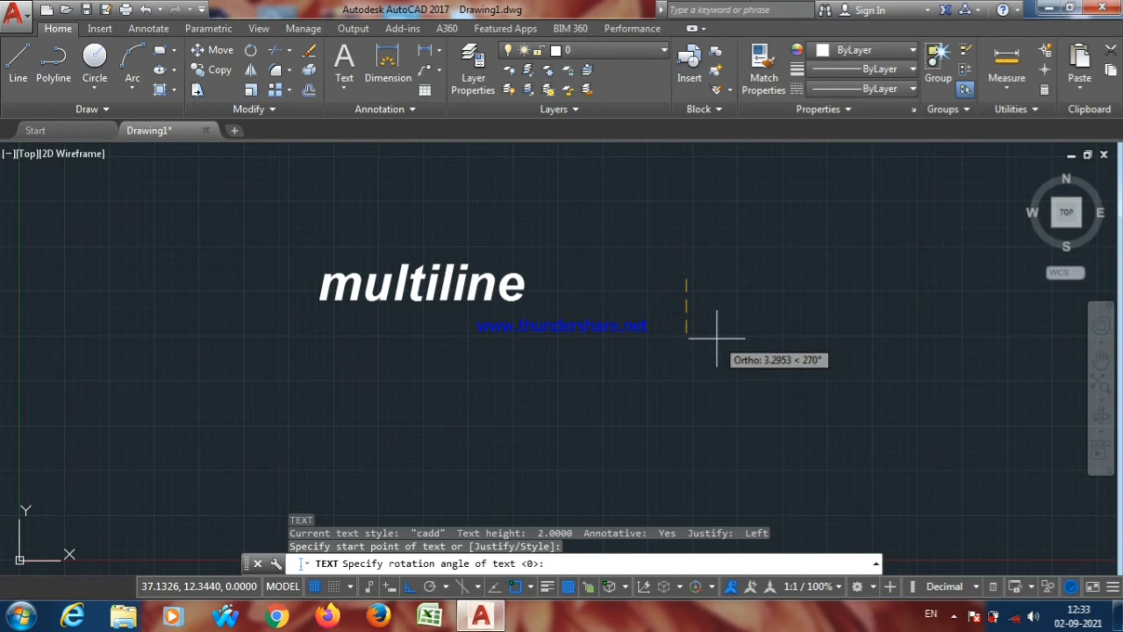
text(0)
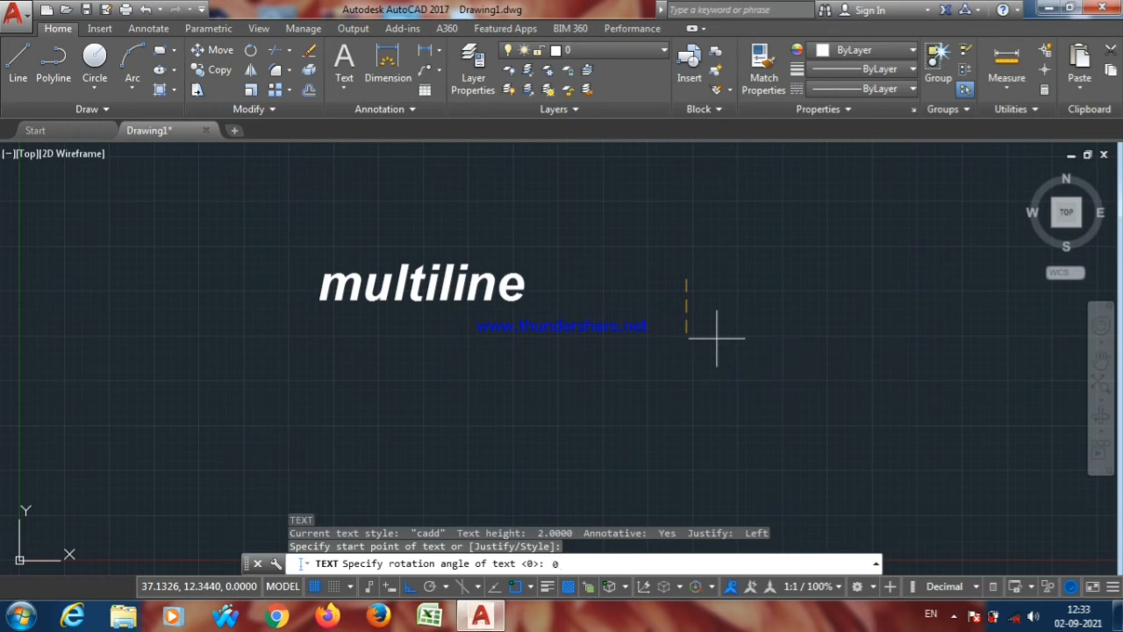
key(Return)
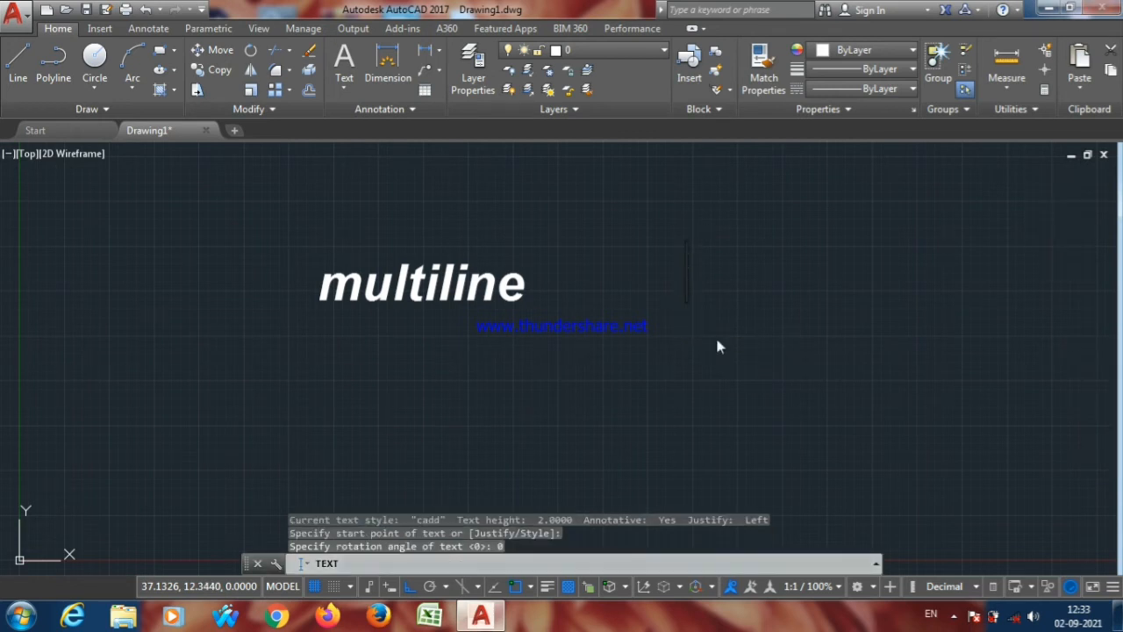
text(sing)
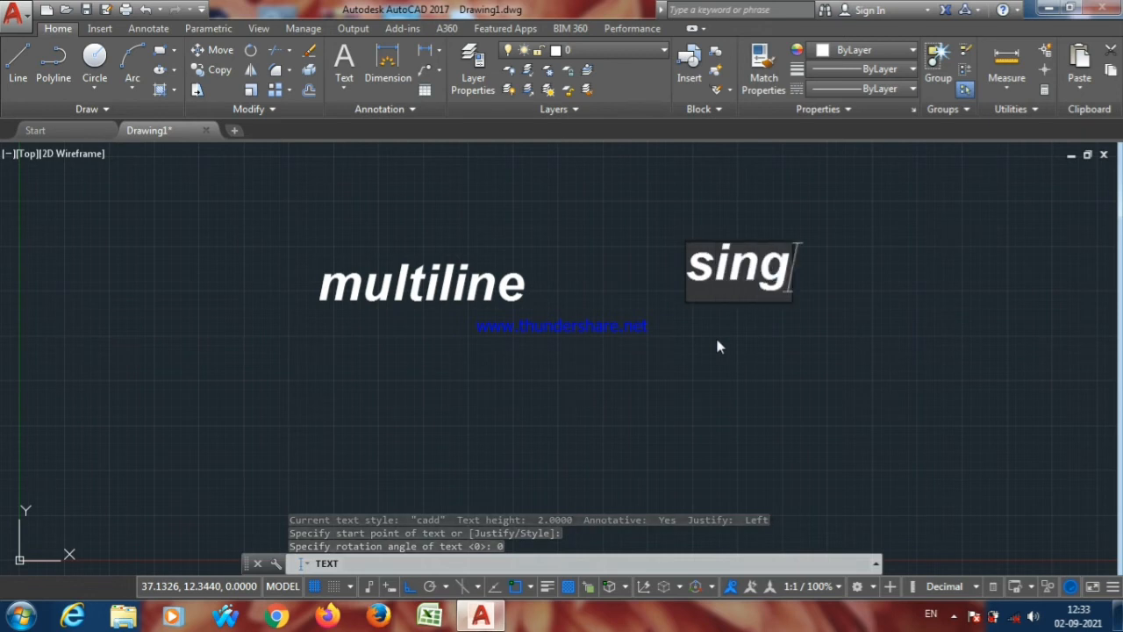
text(le li)
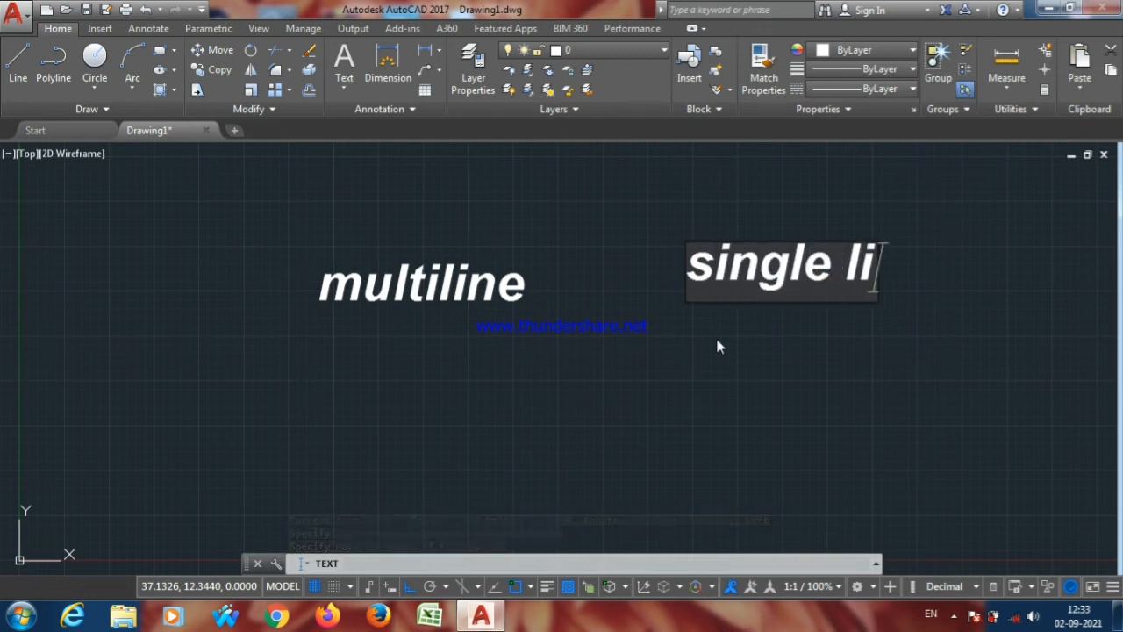
text(ne)
key(Return)
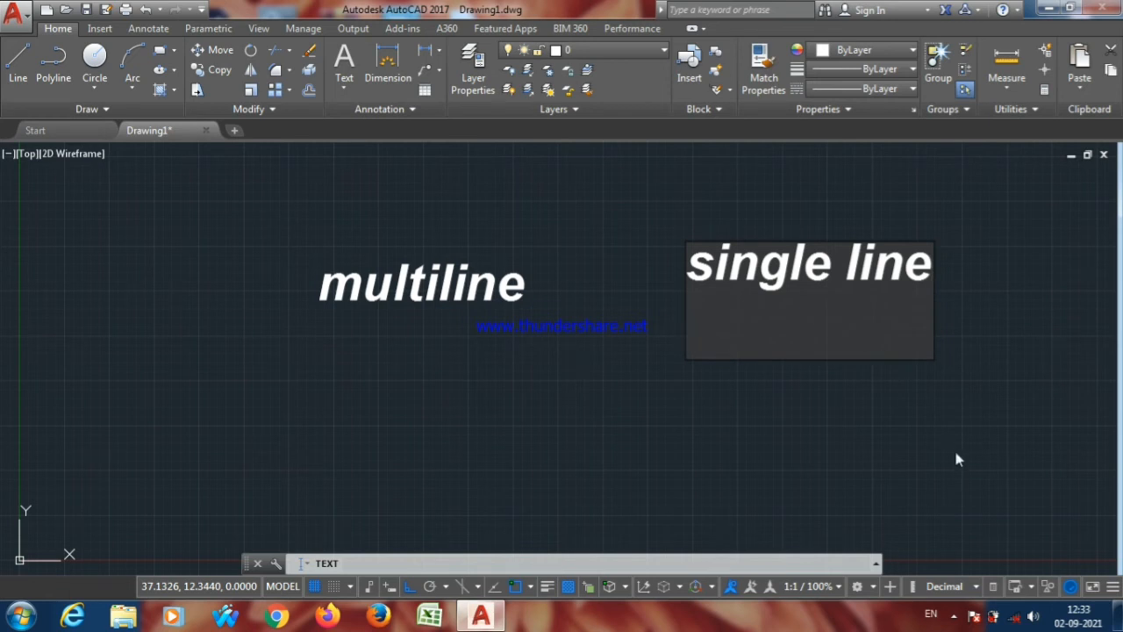
key(Return)
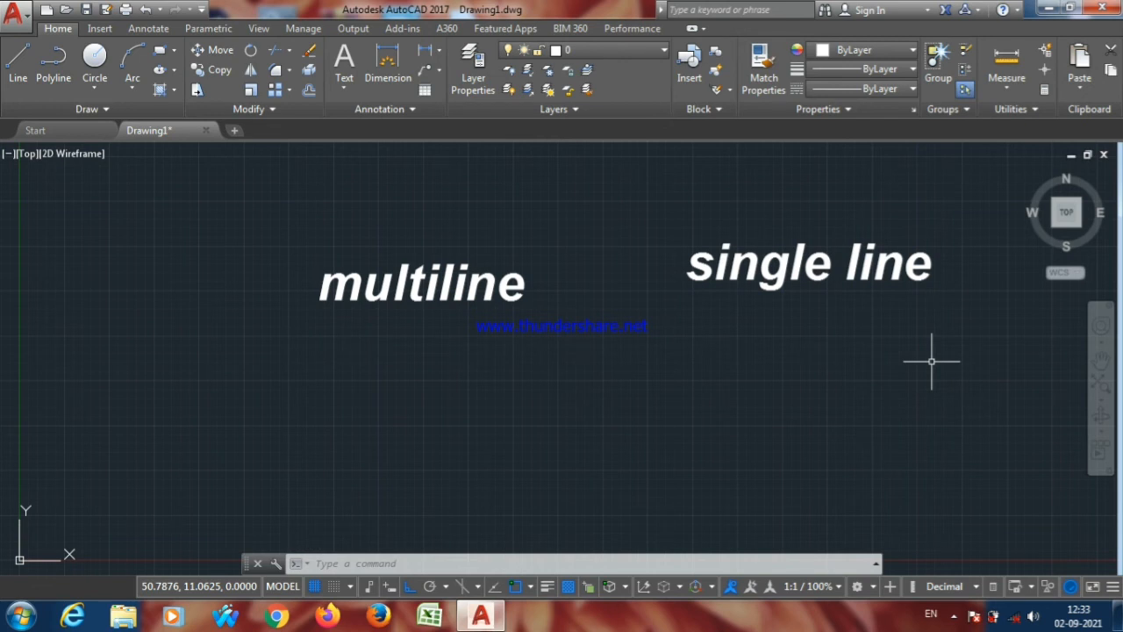
Reopen the text style settings and make the Annotative style the current text style
text(st)
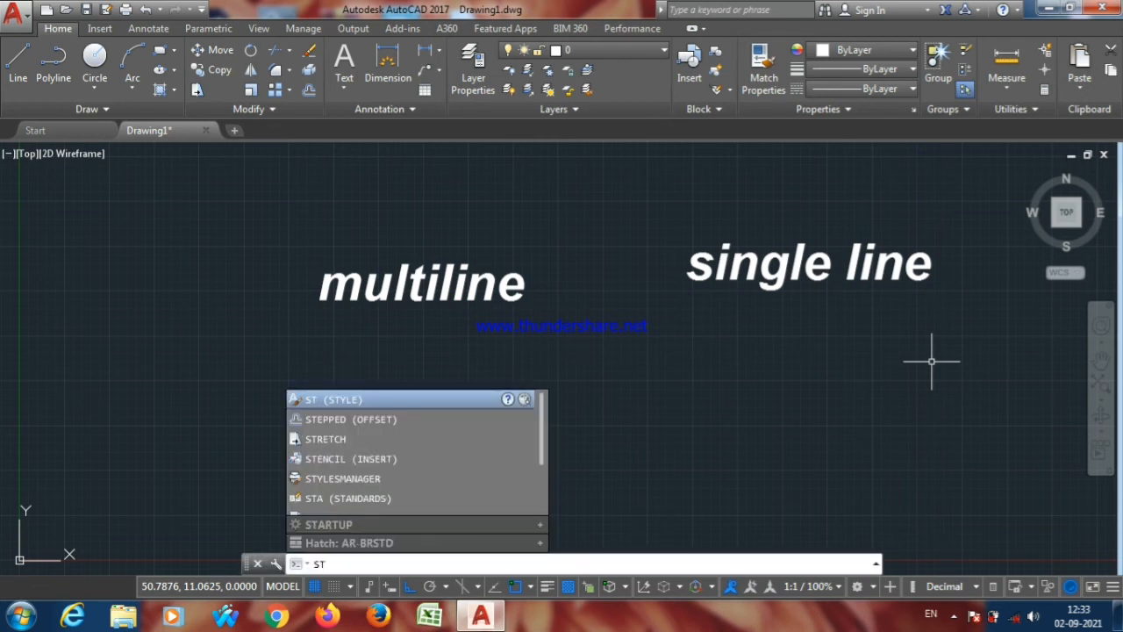
key(Return)
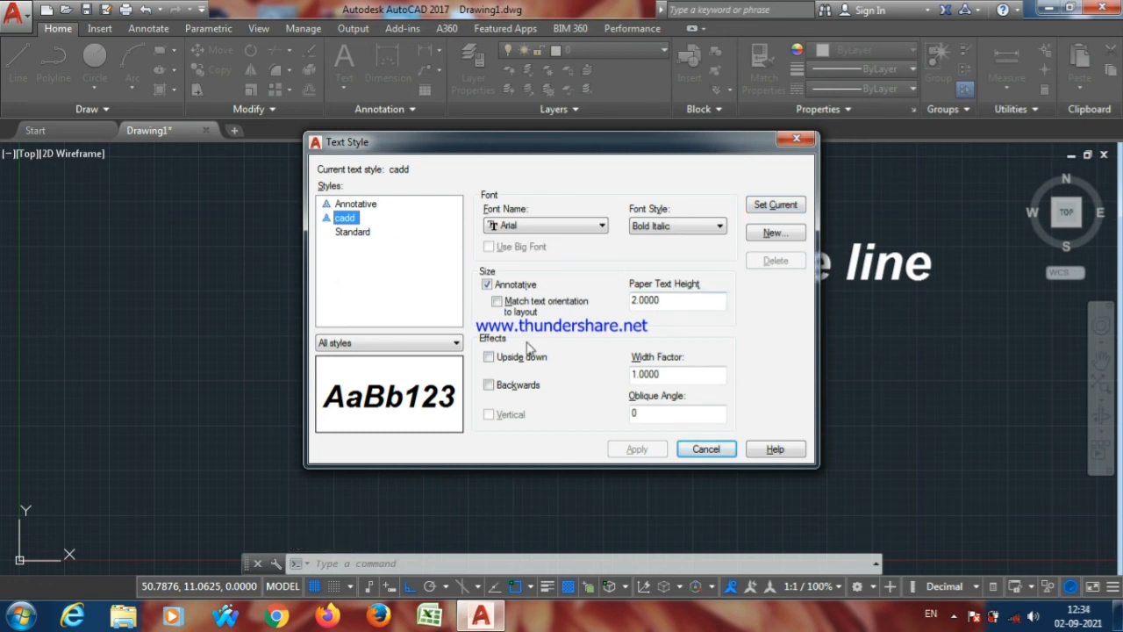
click(355, 205)
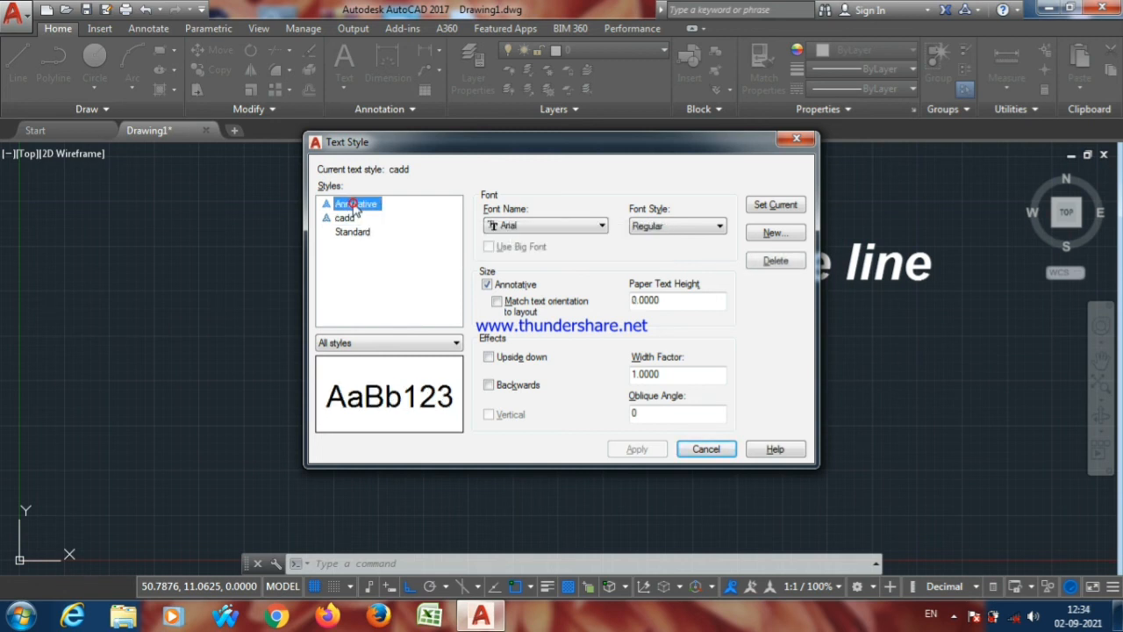
click(781, 204)
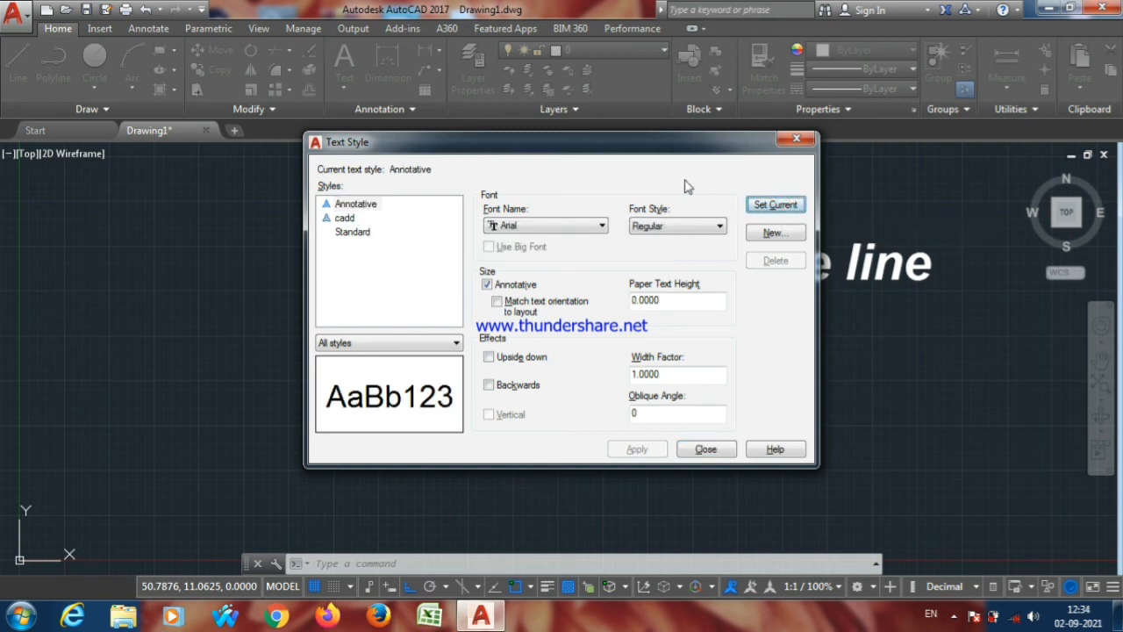
Delete the cadd text style, select the Annotative style and close the text style settings
click(344, 218)
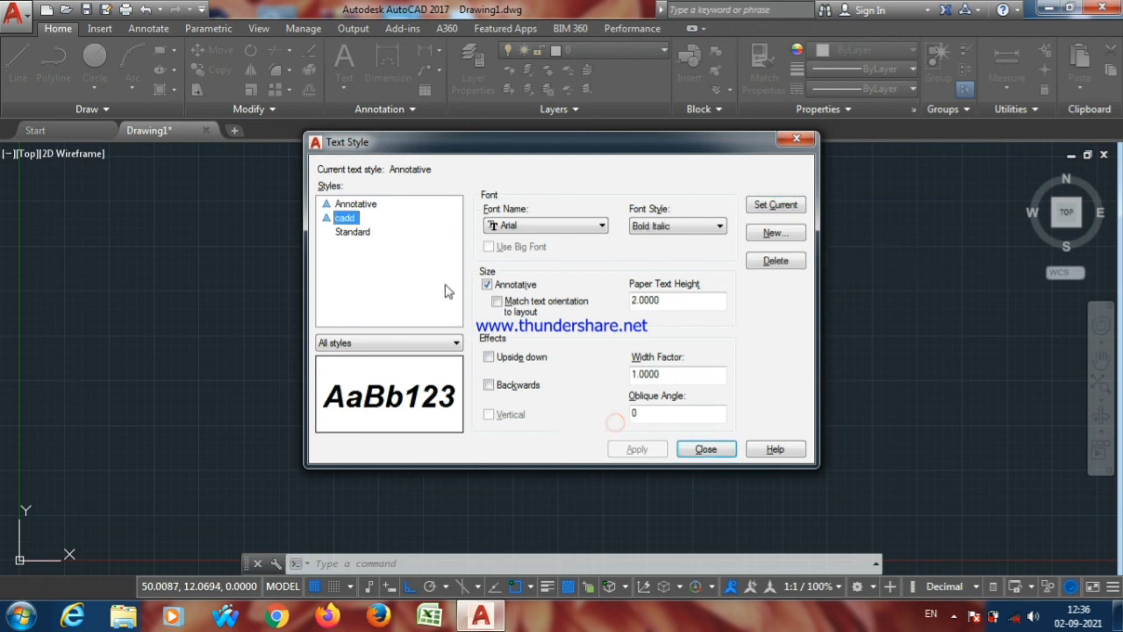
click(794, 265)
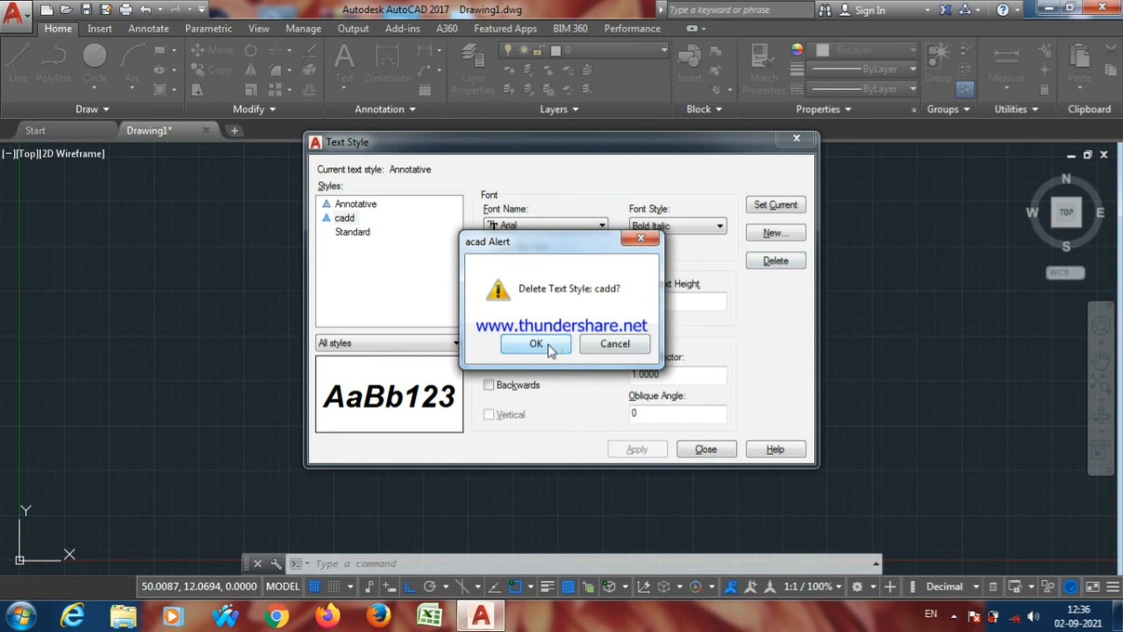
click(546, 345)
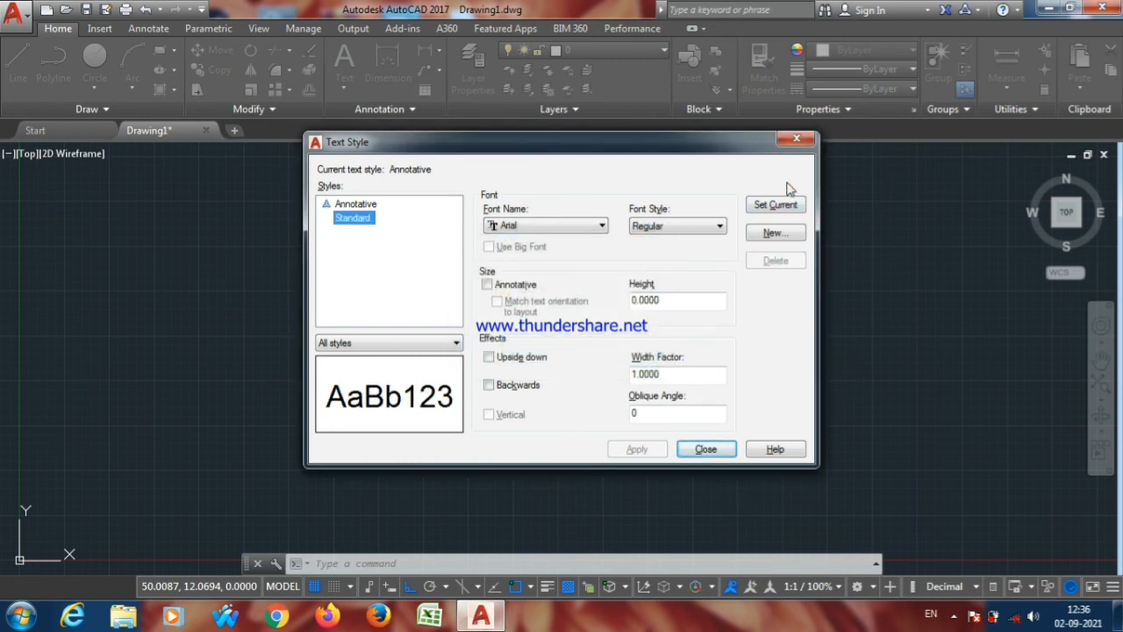
click(359, 204)
click(706, 450)
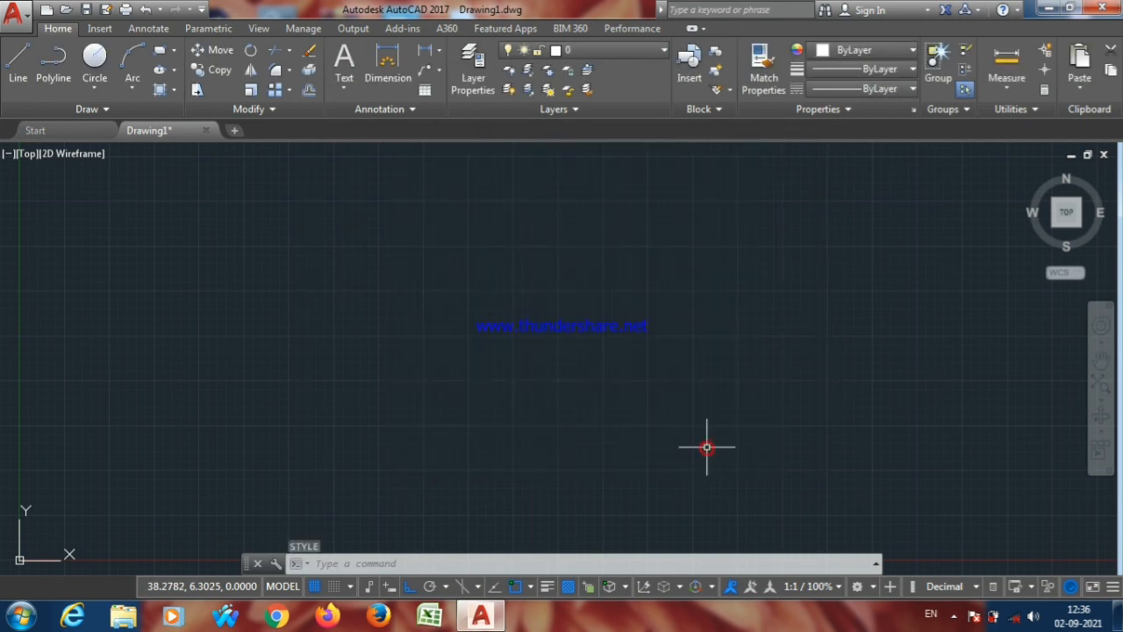